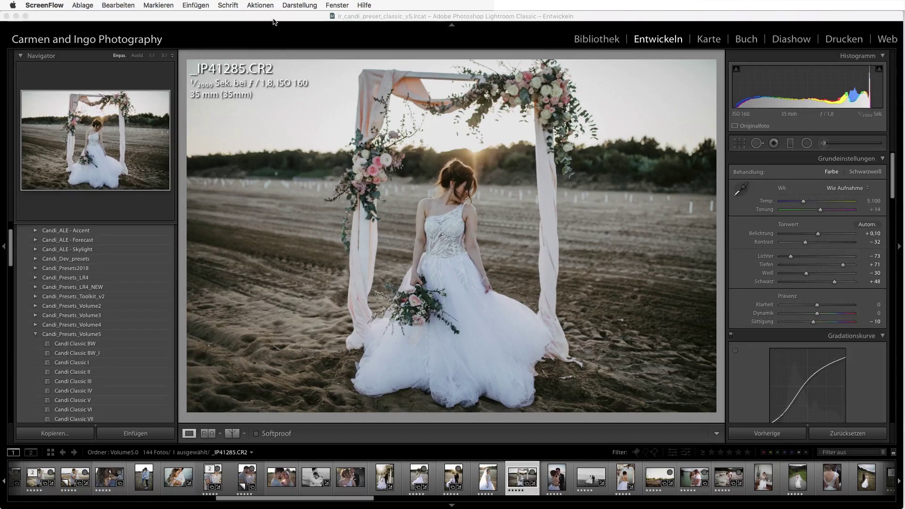
# Bring the Lightroom window to the front and exit the white Lights Out background with L.
pyautogui.click(299, 38)
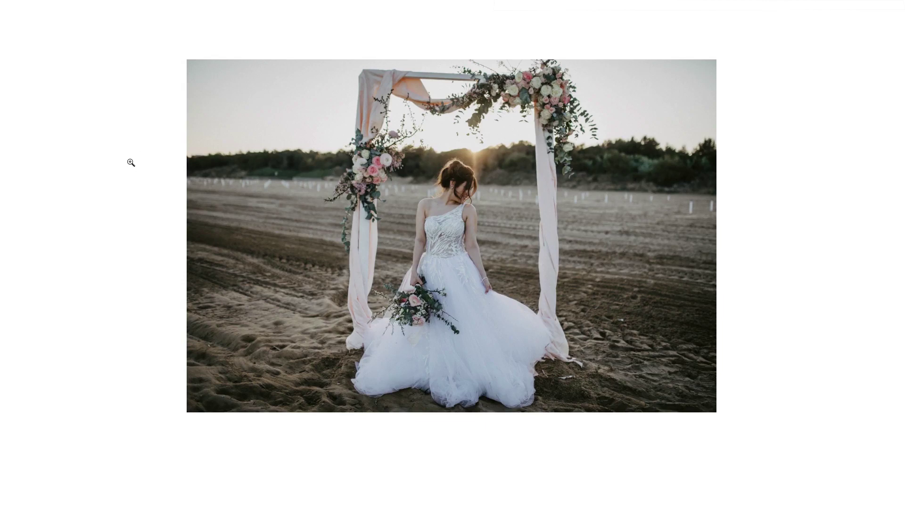
pyautogui.press('l')
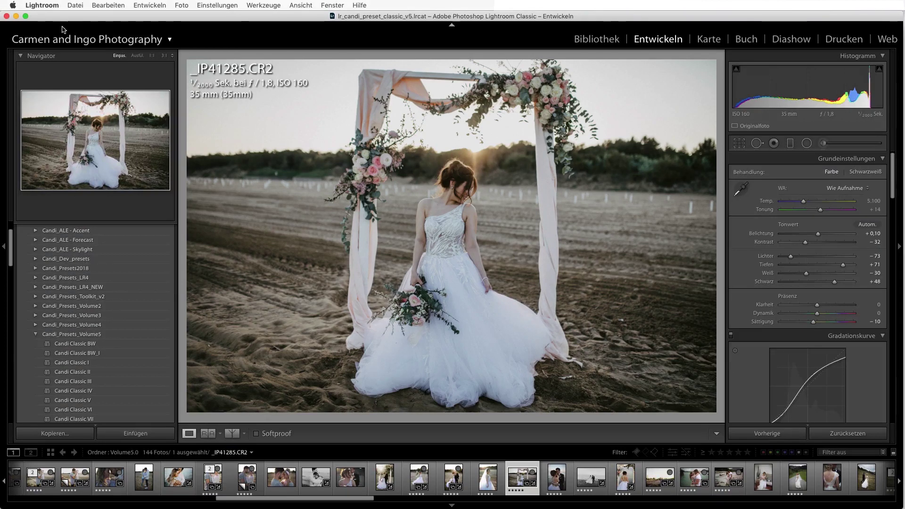
# In Interface preferences, set the Lights Out screen colour to Weiß with 80 % dimming, then close.
pyautogui.click(76, 6)
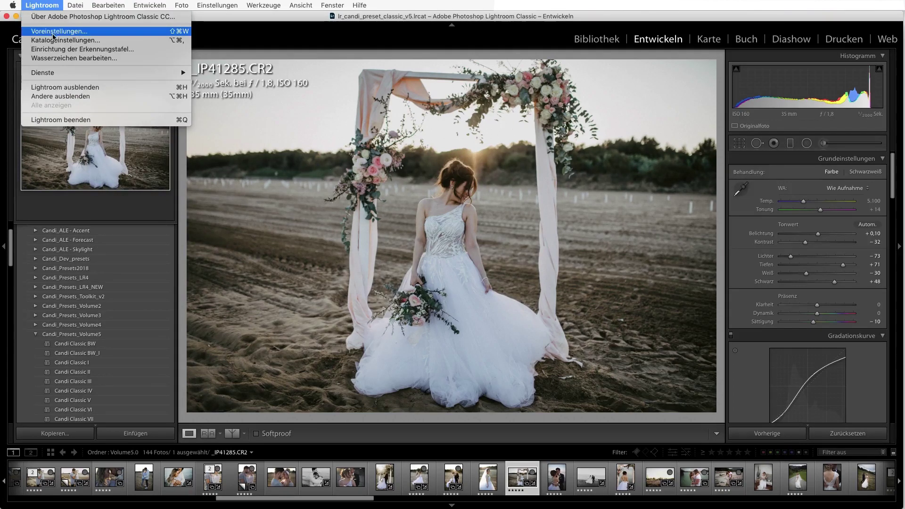
pyautogui.click(58, 32)
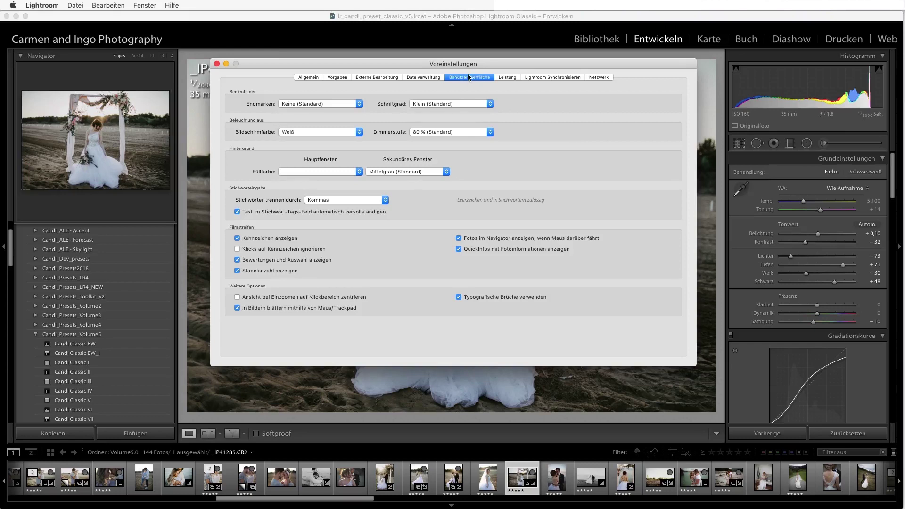
pyautogui.click(304, 134)
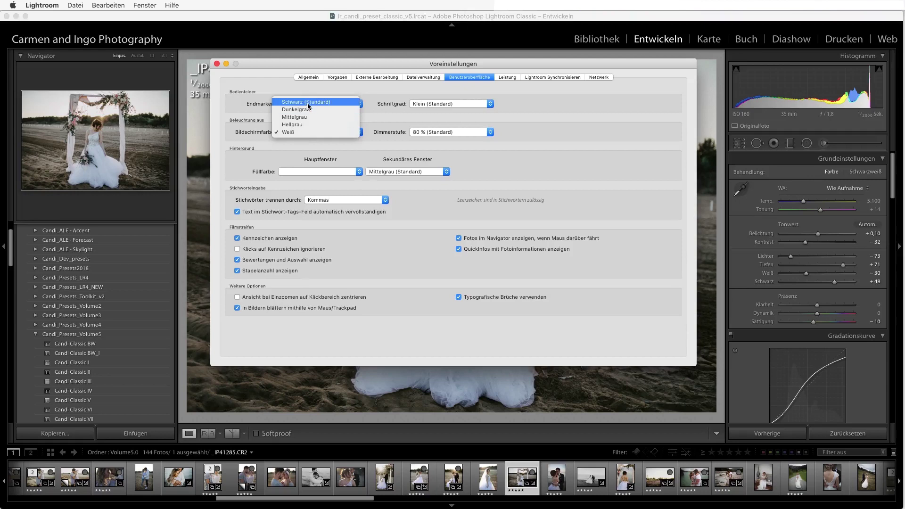
pyautogui.click(296, 134)
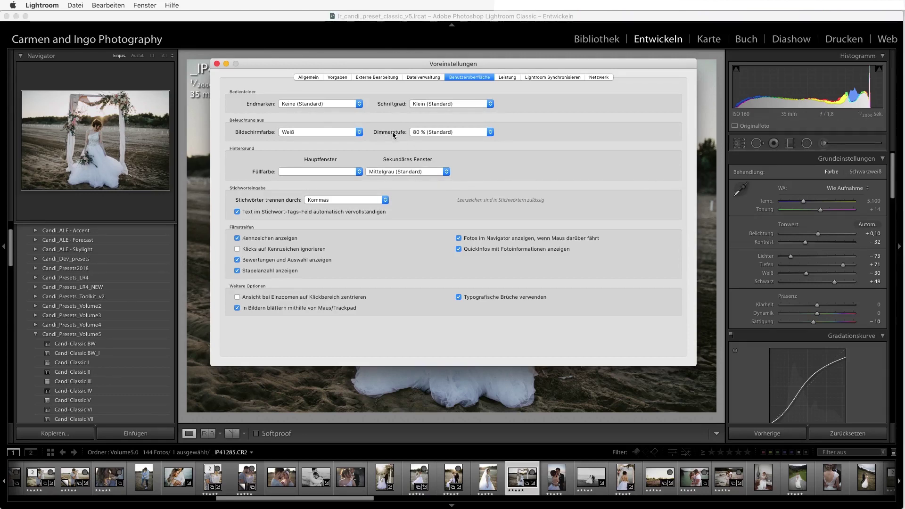
pyautogui.click(430, 131)
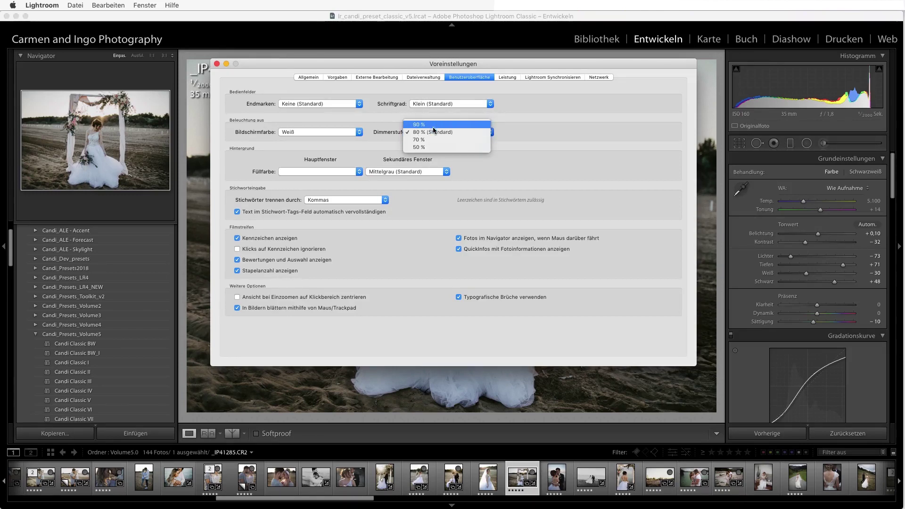
pyautogui.click(391, 126)
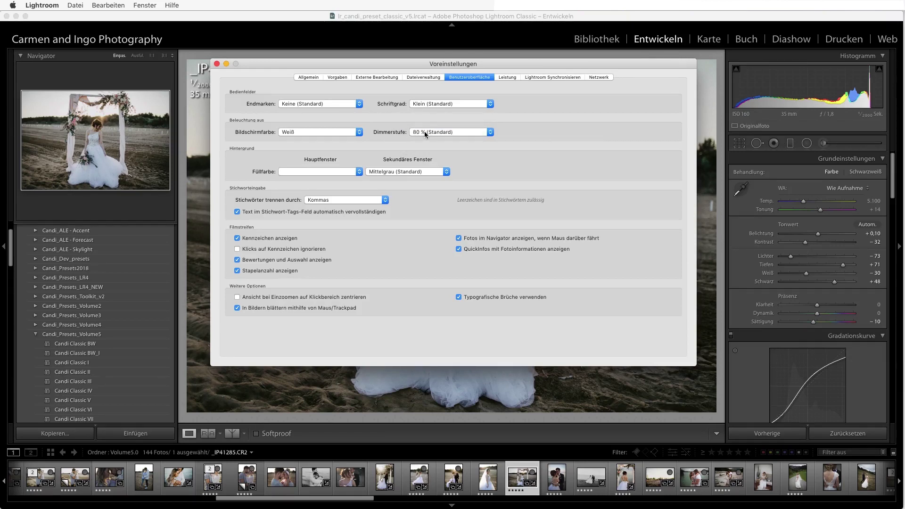
pyautogui.click(216, 63)
pyautogui.press('l')
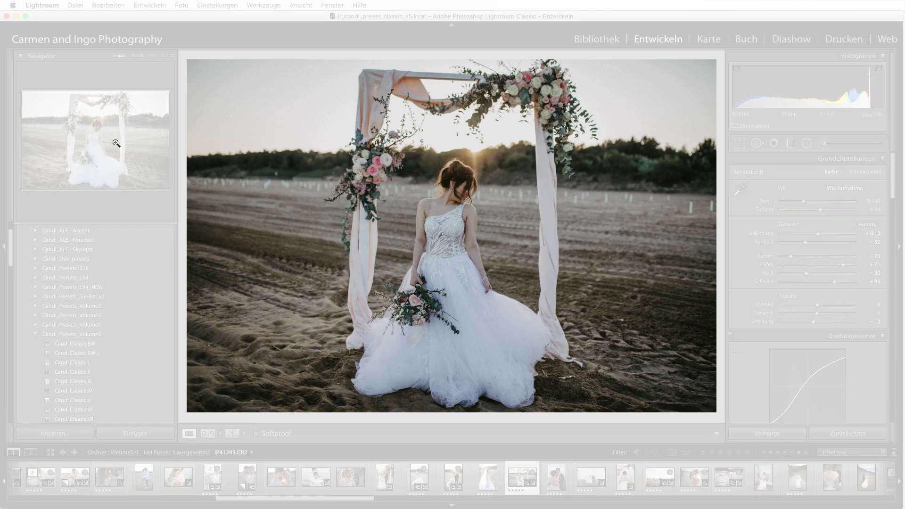
pyautogui.press('l')
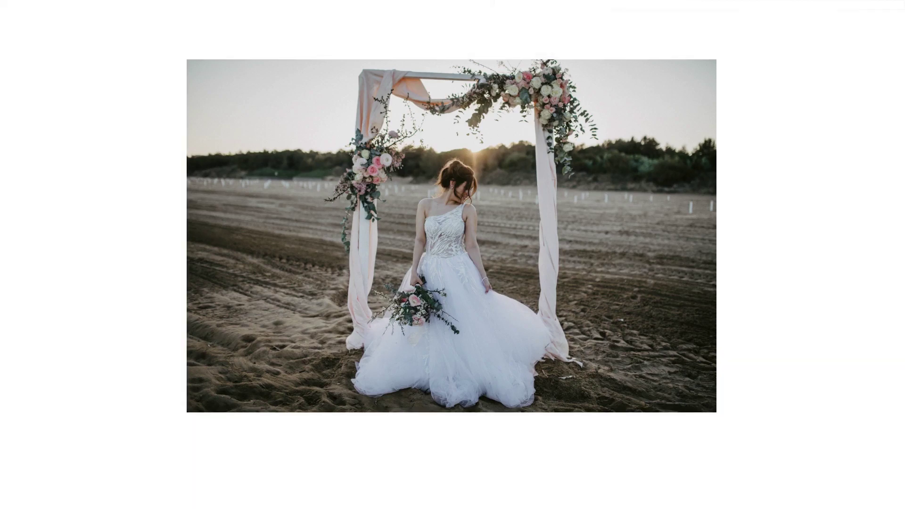
pyautogui.press('l')
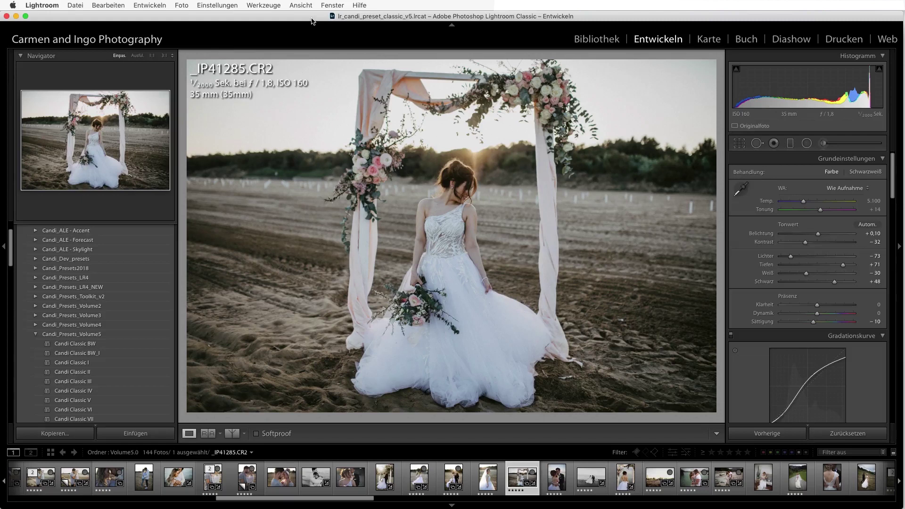
pyautogui.click(245, 434)
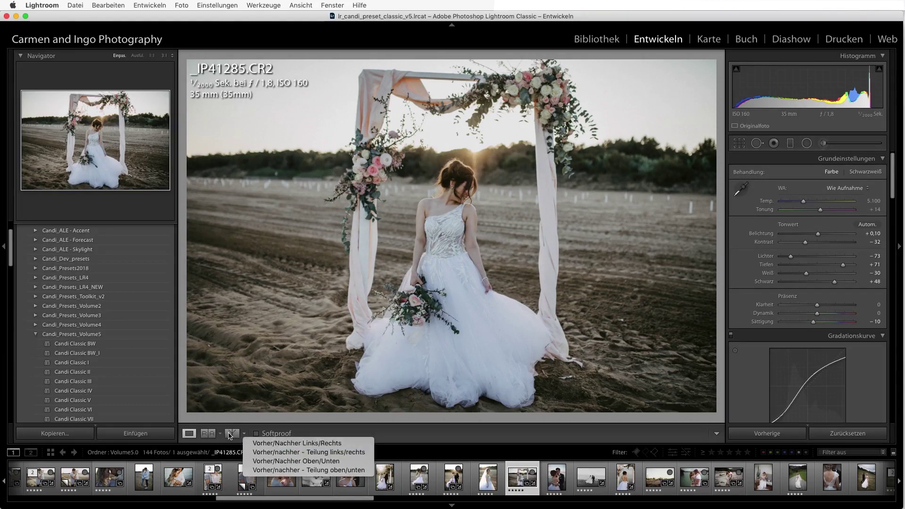
pyautogui.click(230, 435)
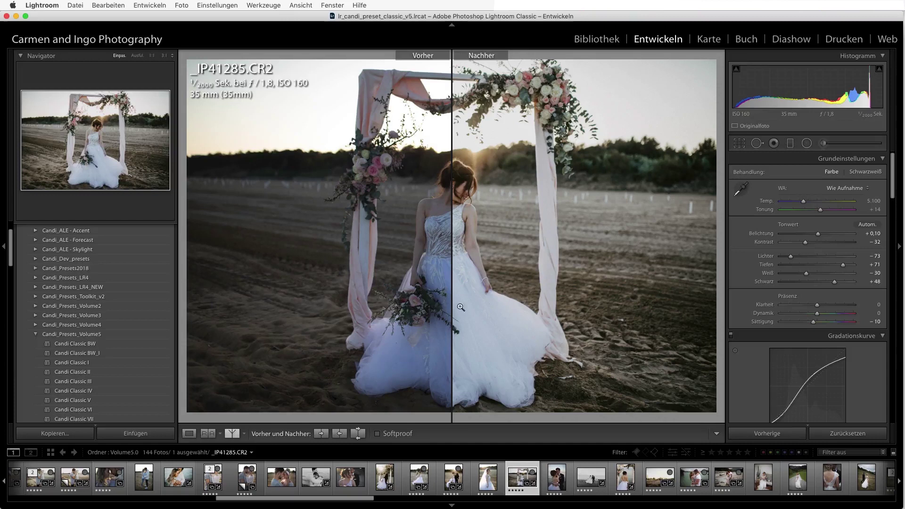
pyautogui.click(461, 307)
pyautogui.moveTo(455, 267)
pyautogui.mouseDown()
pyautogui.moveTo(370, 269)
pyautogui.moveTo(535, 237)
pyautogui.mouseUp()
pyautogui.click(536, 236)
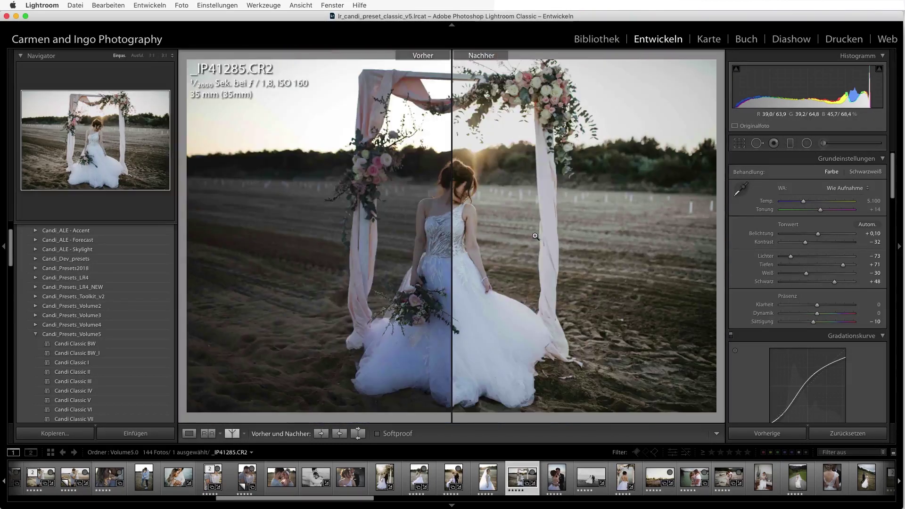
pyautogui.click(231, 435)
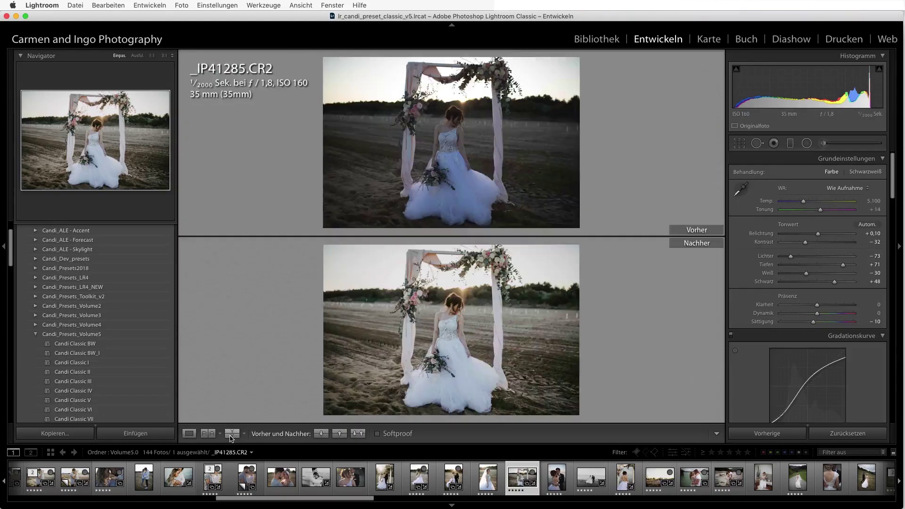
pyautogui.click(231, 436)
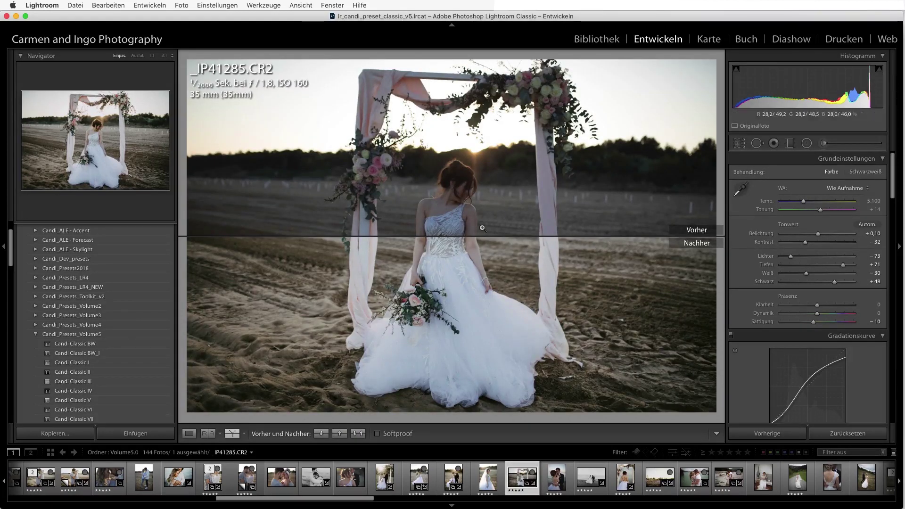
pyautogui.click(482, 200)
pyautogui.scroll(3, 483, 199)
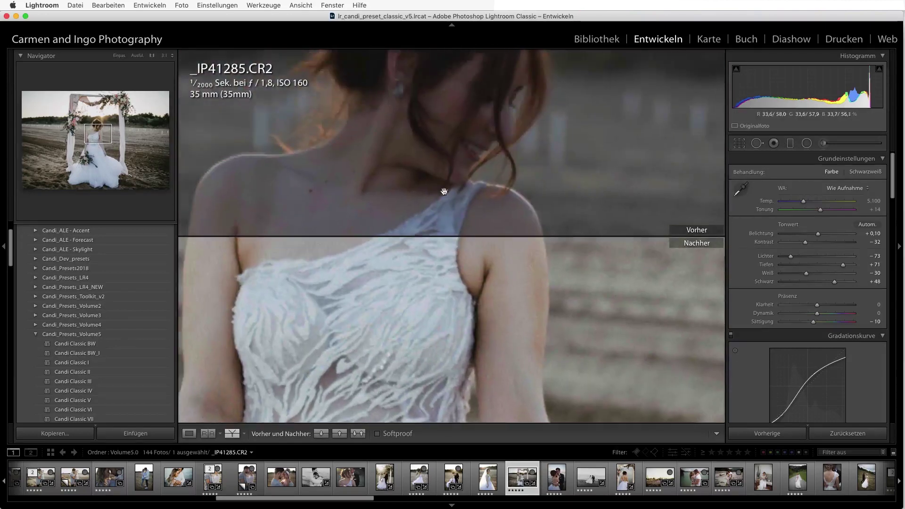
pyautogui.scroll(2, 444, 192)
pyautogui.scroll(3, 450, 149)
pyautogui.scroll(-3, 450, 149)
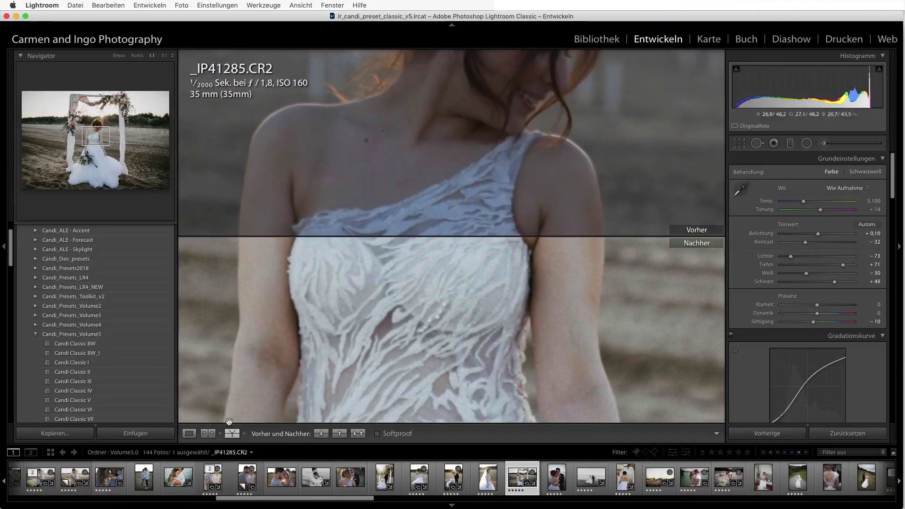
pyautogui.click(232, 434)
pyautogui.click(236, 437)
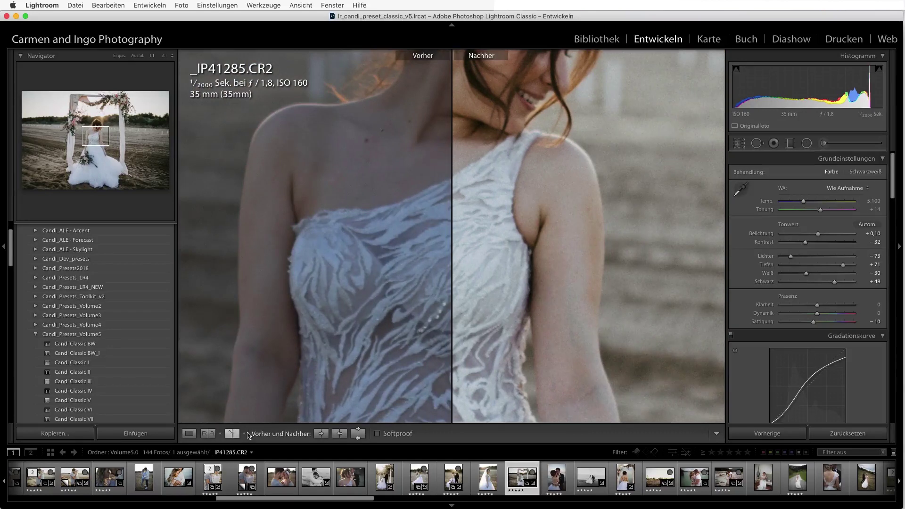
pyautogui.click(297, 332)
pyautogui.click(232, 434)
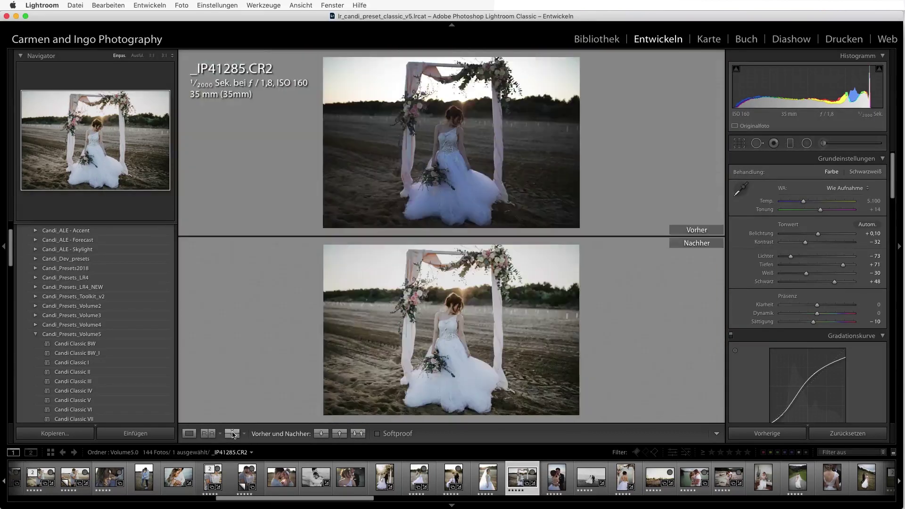
pyautogui.click(233, 434)
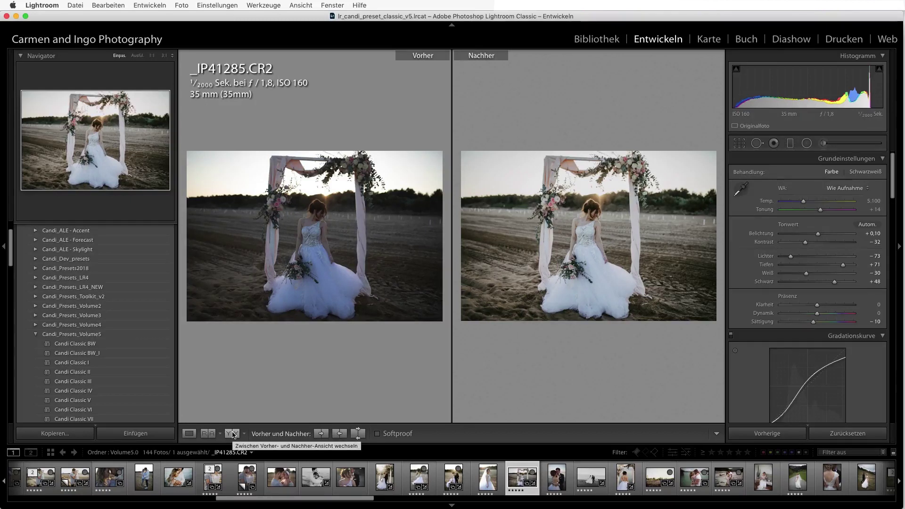
pyautogui.click(190, 433)
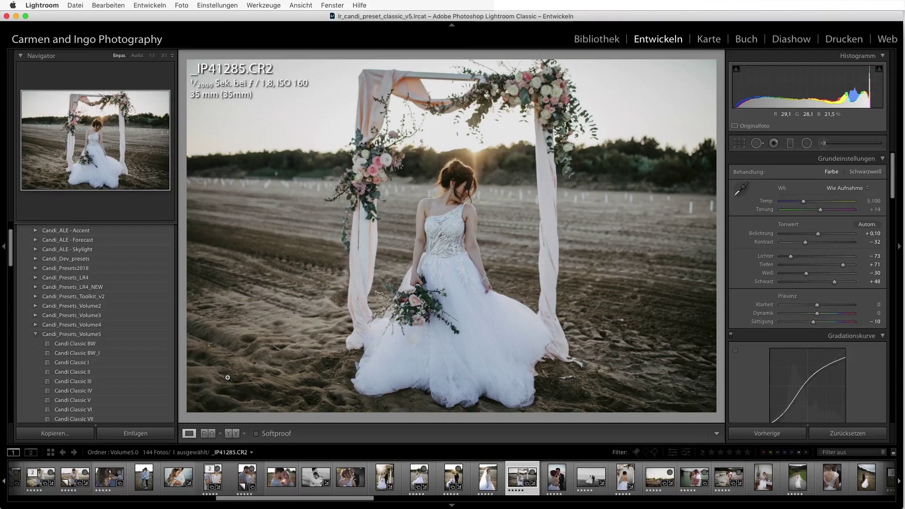
# Toggle the bride photo between Before and After views with \, then return to the Library grid.
pyautogui.press('shift')
pyautogui.press('\\')
pyautogui.press('\\')
pyautogui.press('\\')
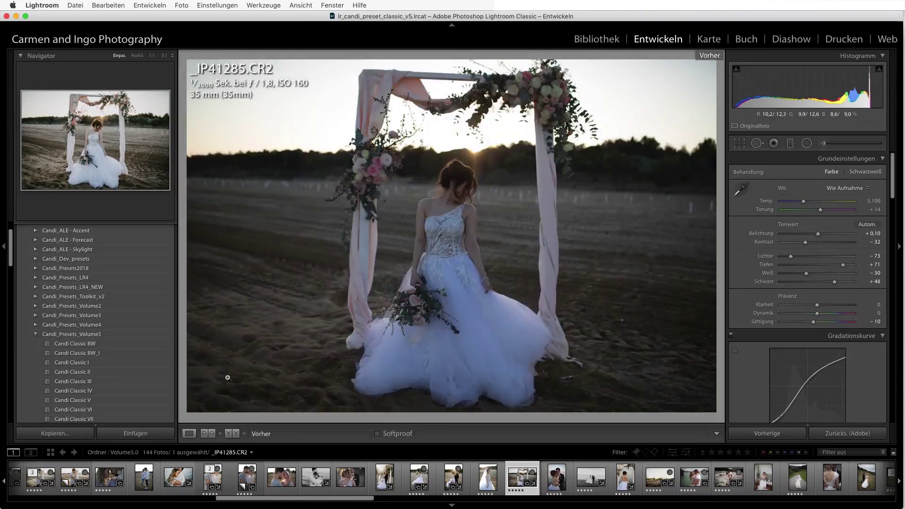
pyautogui.press('\\')
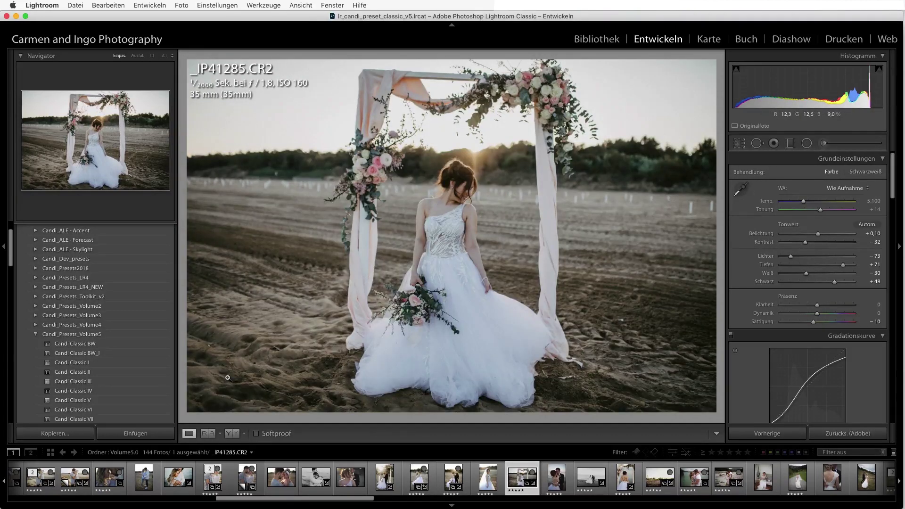
pyautogui.press('\\')
pyautogui.press('\\')
pyautogui.press('\\')
pyautogui.press('\\')
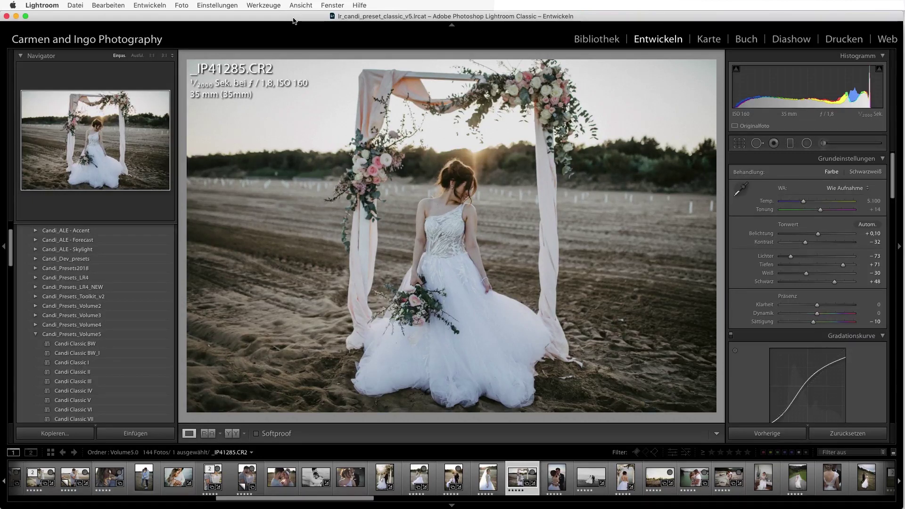
pyautogui.press('g')
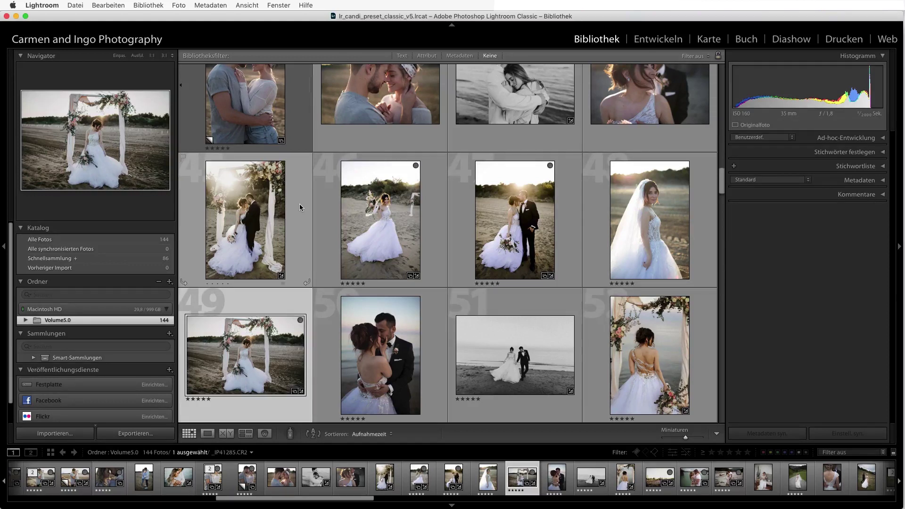
# Select all 144 photos in the grid and open the Bibliothek menu for previews.
pyautogui.click(299, 204)
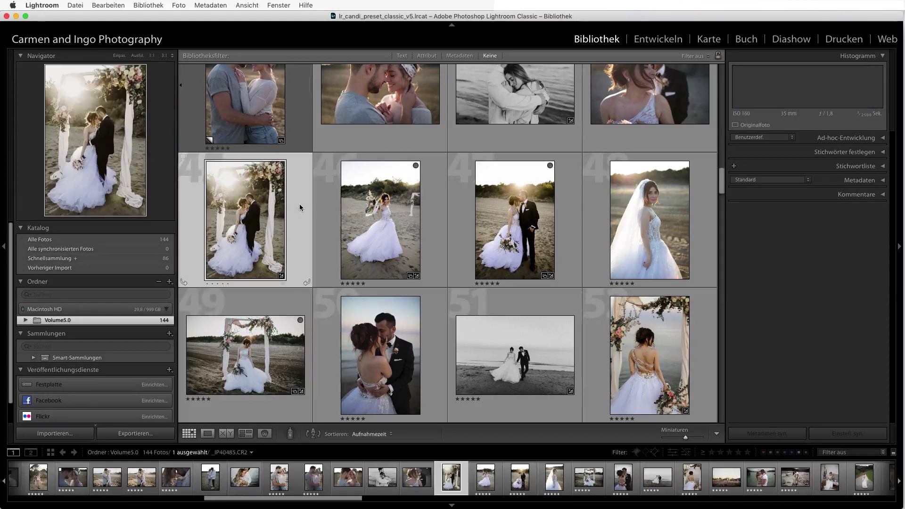
pyautogui.press('super+a')
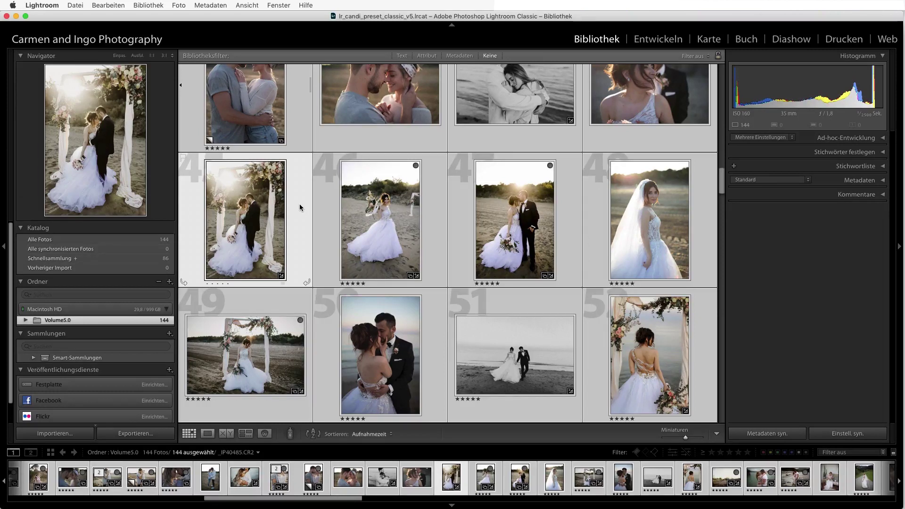
pyautogui.click(154, 5)
pyautogui.moveTo(205, 235)
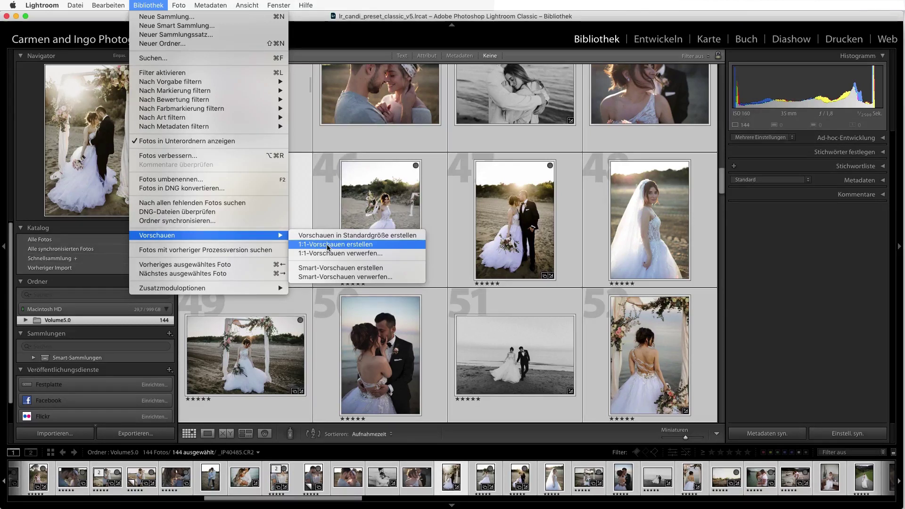
# Start building 1:1 previews for all selected photos and check photo 45 at 1:1 zoom.
pyautogui.click(327, 245)
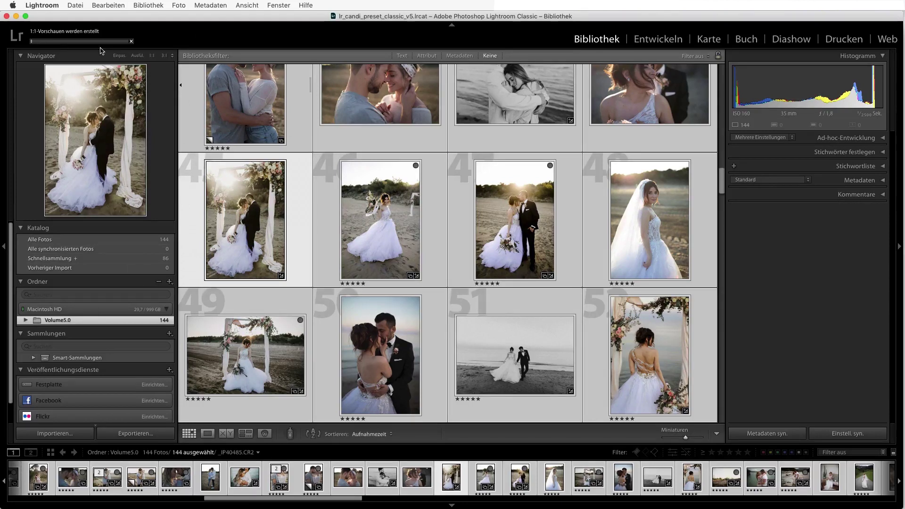
pyautogui.click(305, 208)
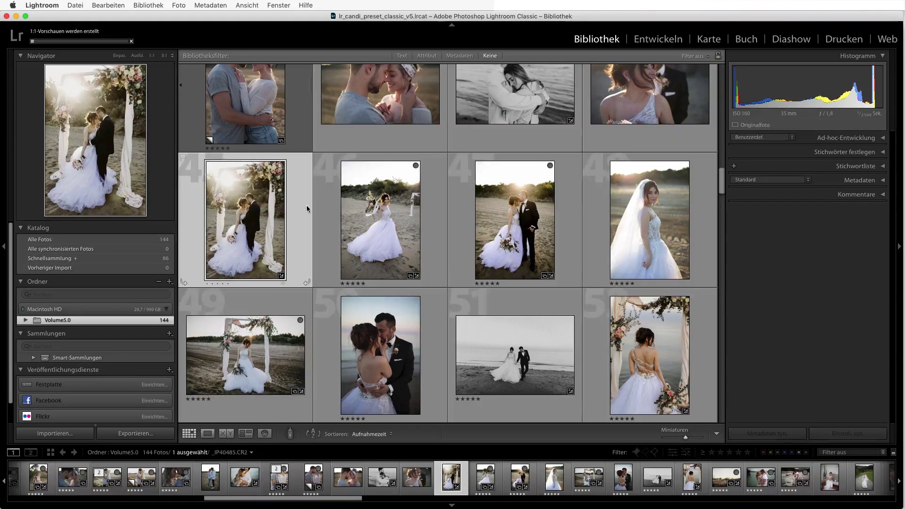
pyautogui.doubleClick(281, 212)
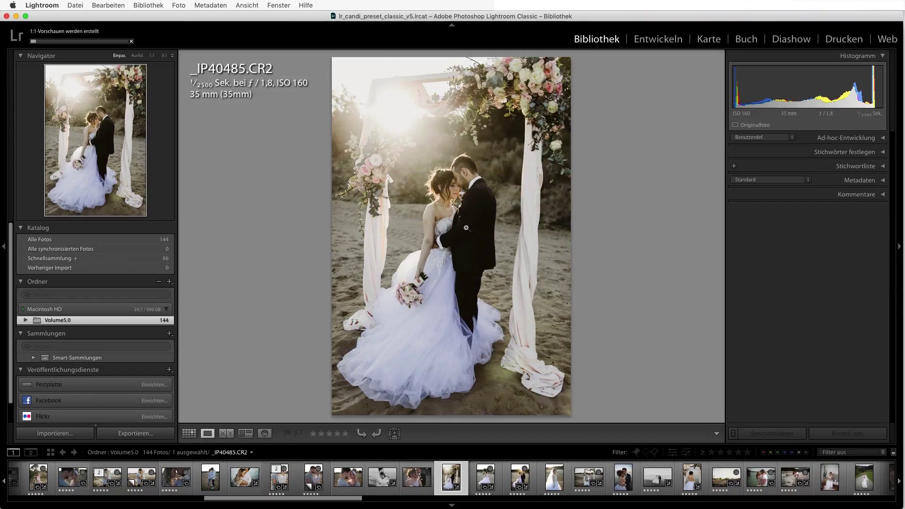
pyautogui.click(464, 227)
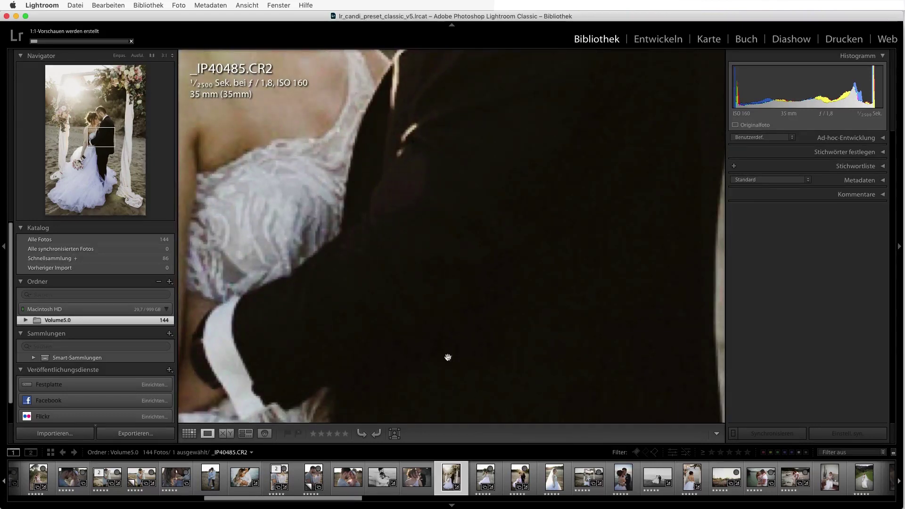
pyautogui.press('g')
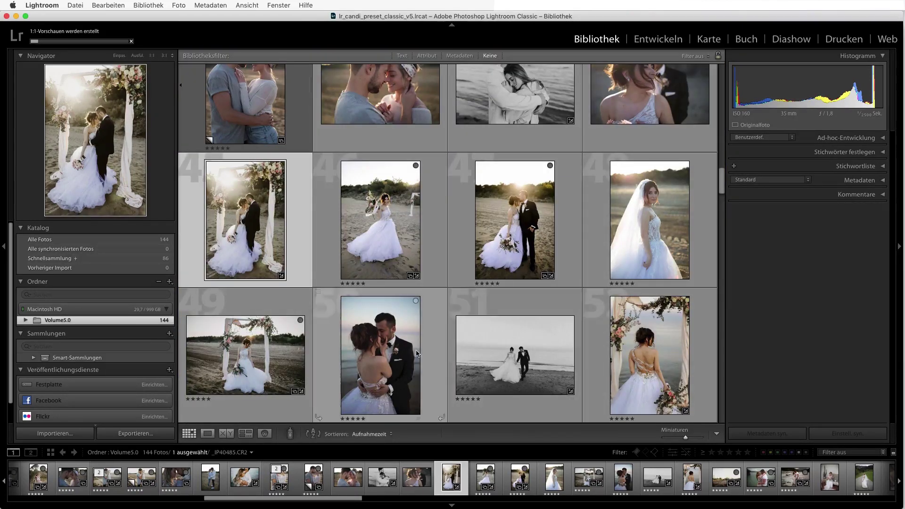
# Check photo 50 at 1:1 zoom, then return to the grid and browse it.
pyautogui.click(404, 348)
pyautogui.press('z')
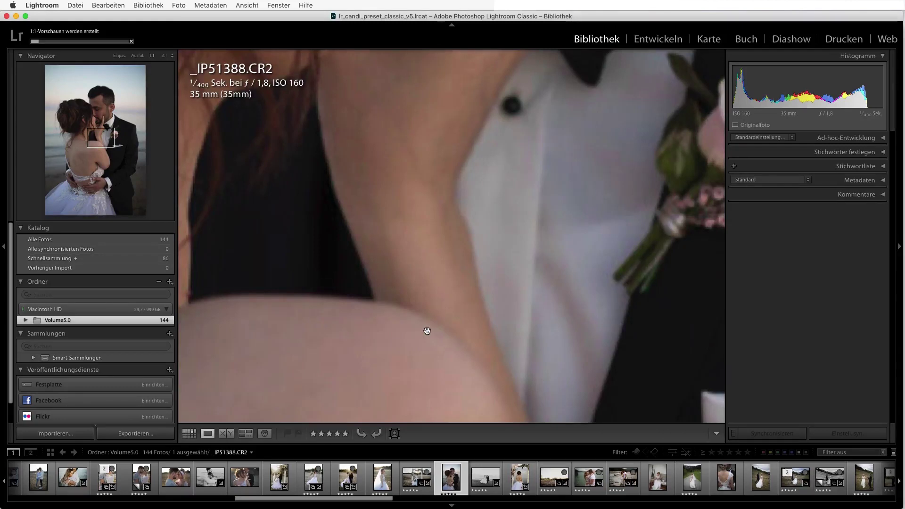
pyautogui.press('g')
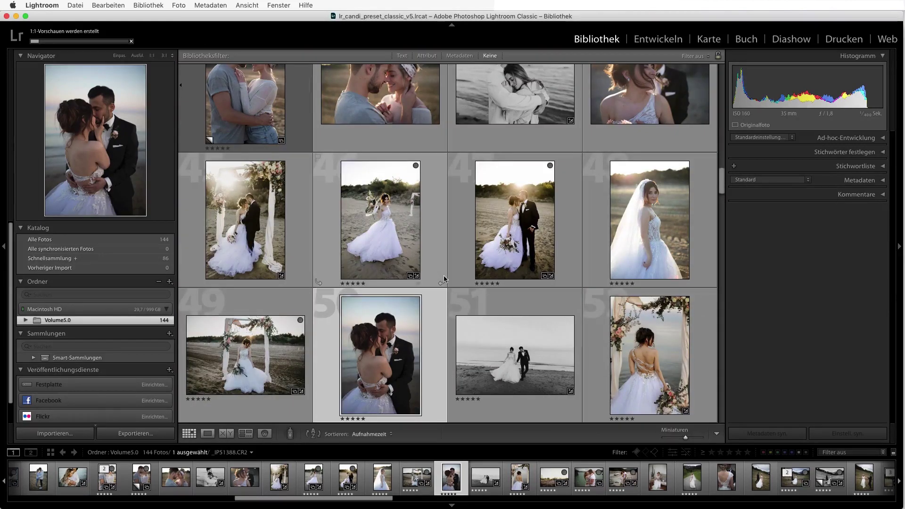
pyautogui.scroll(-3, 438, 252)
pyautogui.scroll(-3, 438, 253)
pyautogui.scroll(-3, 438, 253)
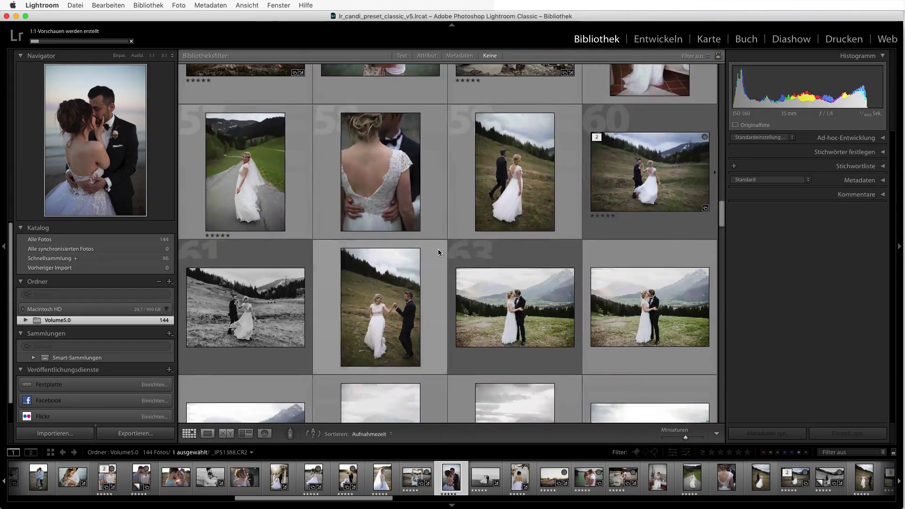
pyautogui.scroll(-3, 438, 252)
pyautogui.scroll(-3, 438, 253)
pyautogui.scroll(2, 438, 250)
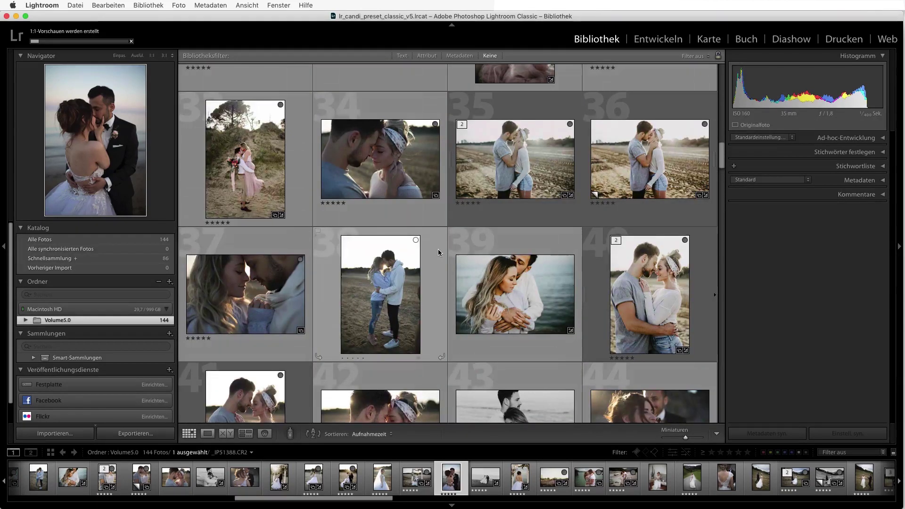
pyautogui.scroll(1, 420, 147)
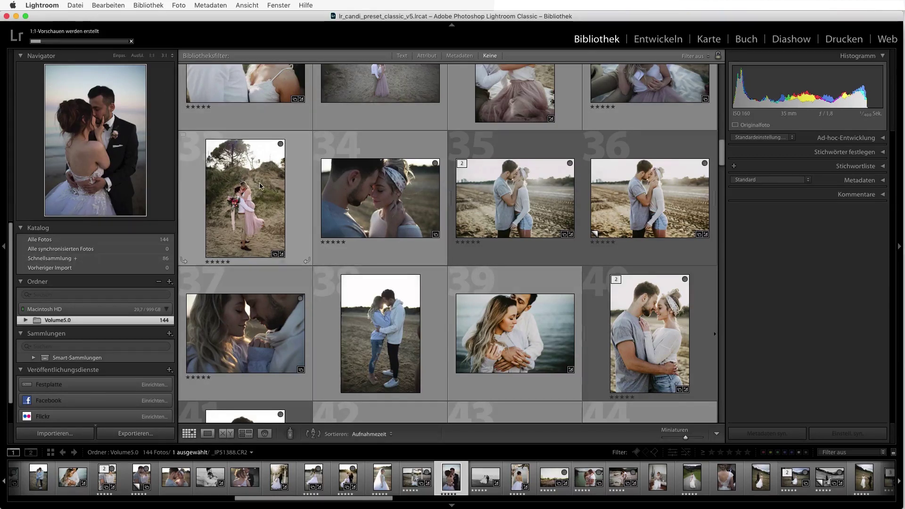
pyautogui.moveTo(245, 162)
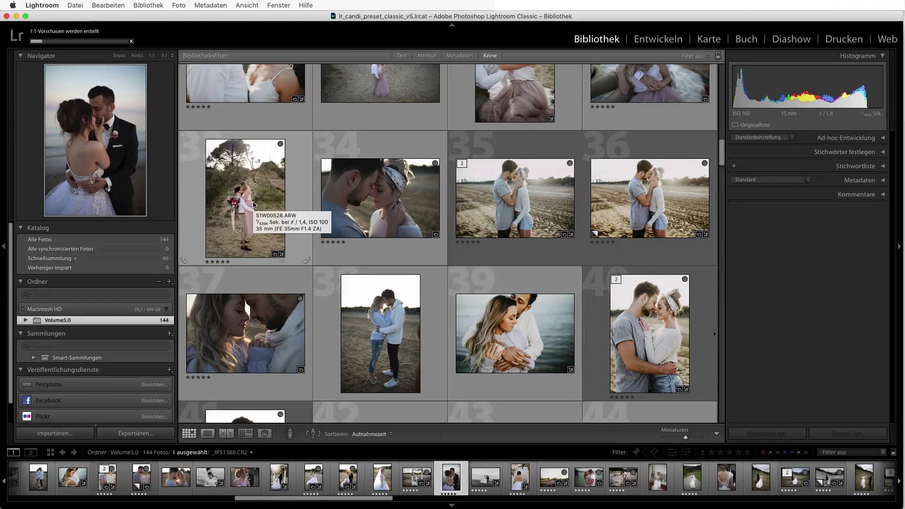
# Open the kissing couple photo _IP40016.CR2 in Develop and toggle its Before view on and off.
pyautogui.press('d')
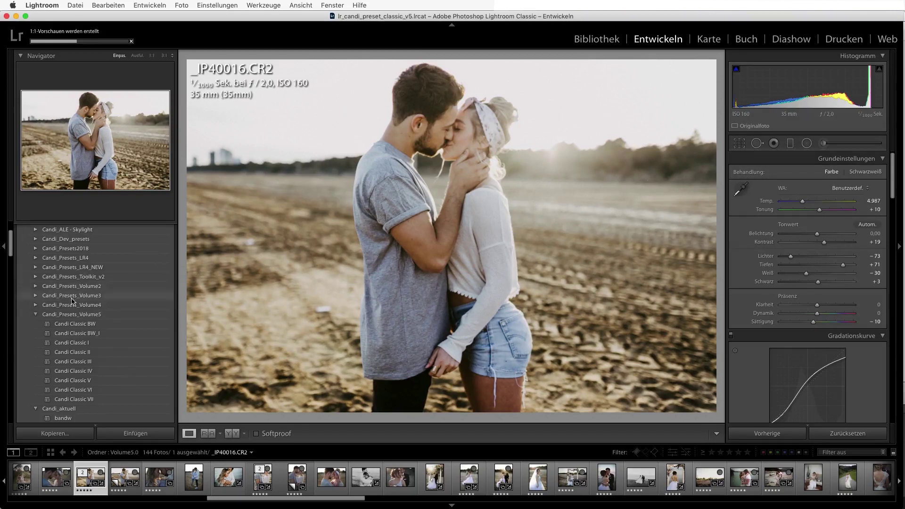
pyautogui.scroll(-1, 73, 289)
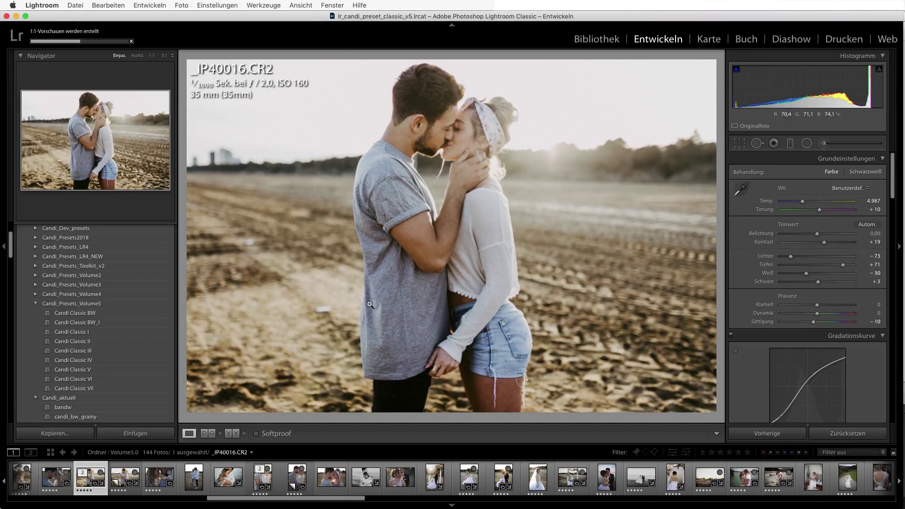
pyautogui.press('shift')
pyautogui.press('\\')
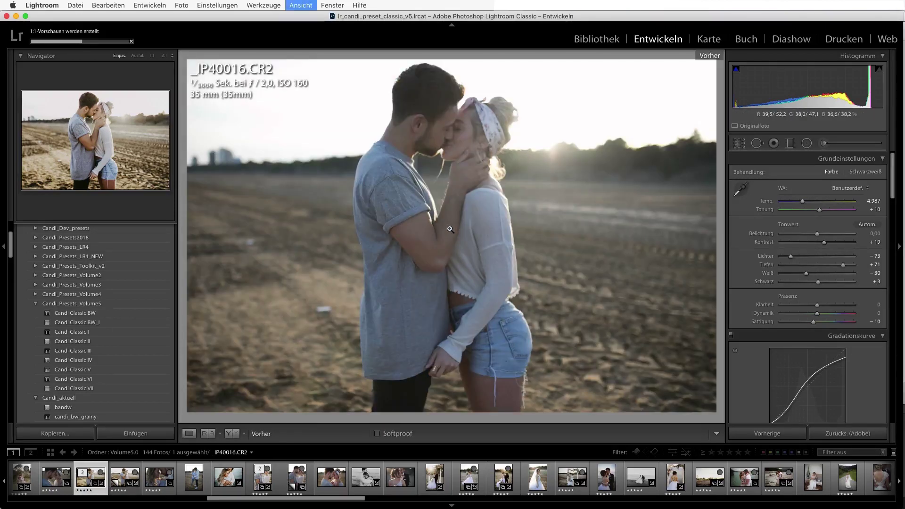
pyautogui.press('\\')
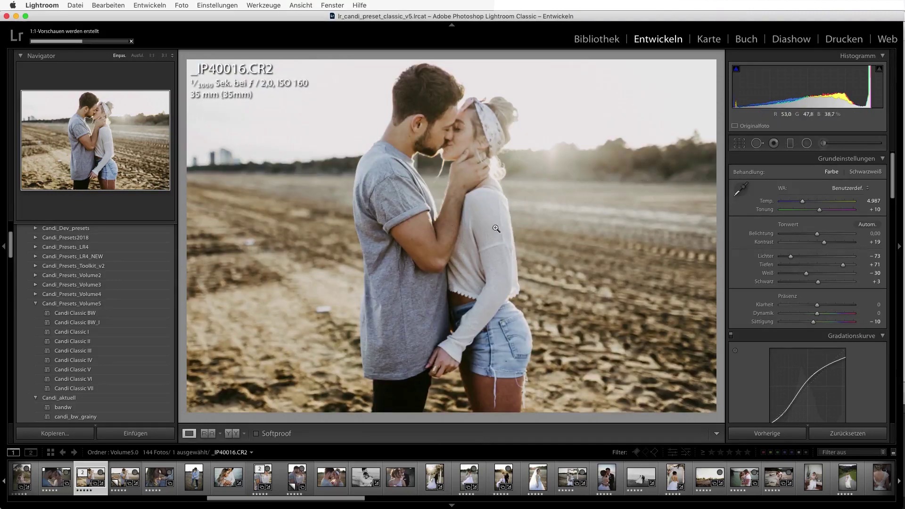